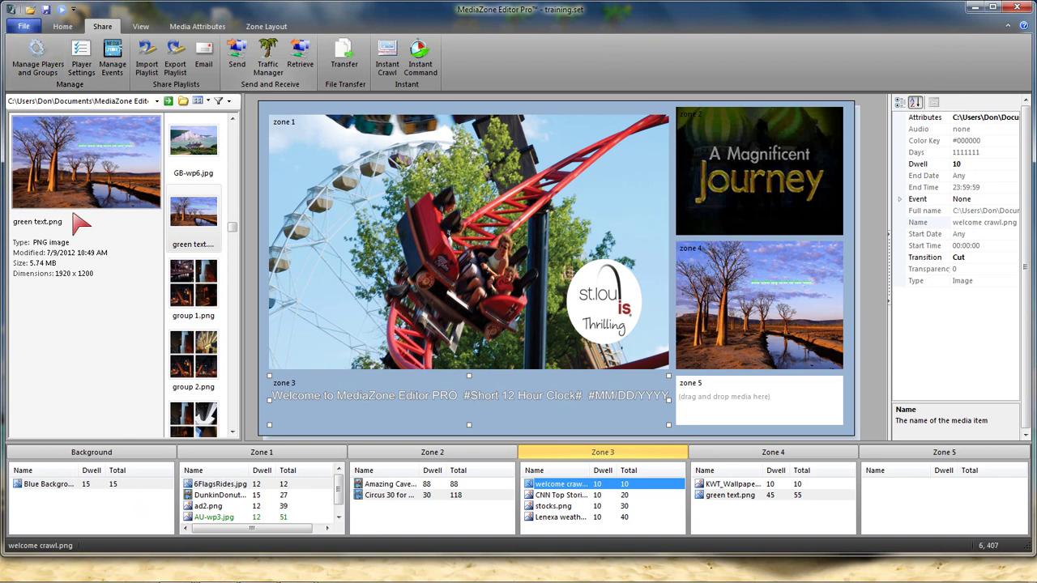
Save the current playlist as training.set in the Sets folder, replacing the existing file
click(25, 25)
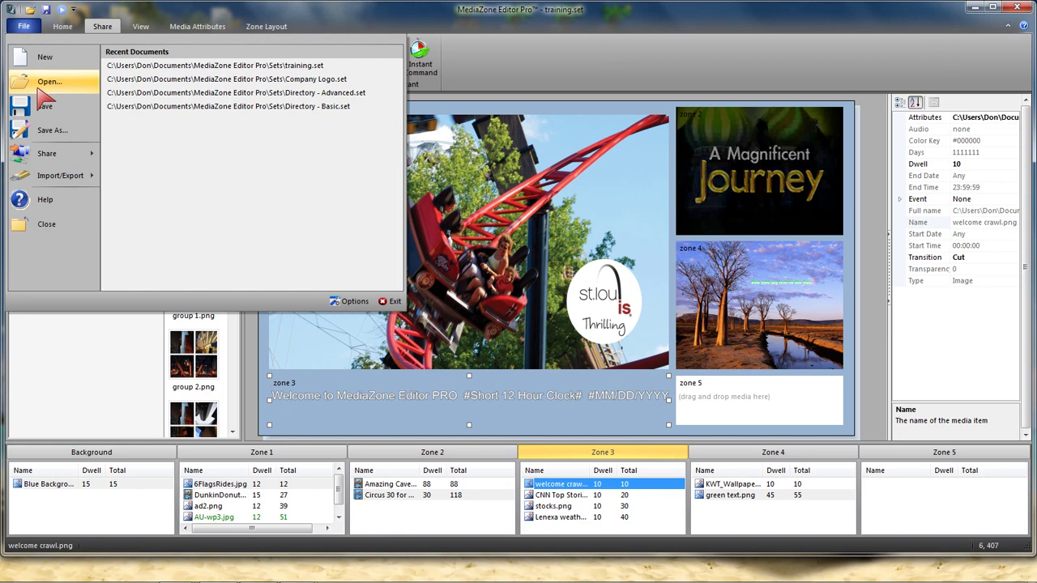
click(52, 132)
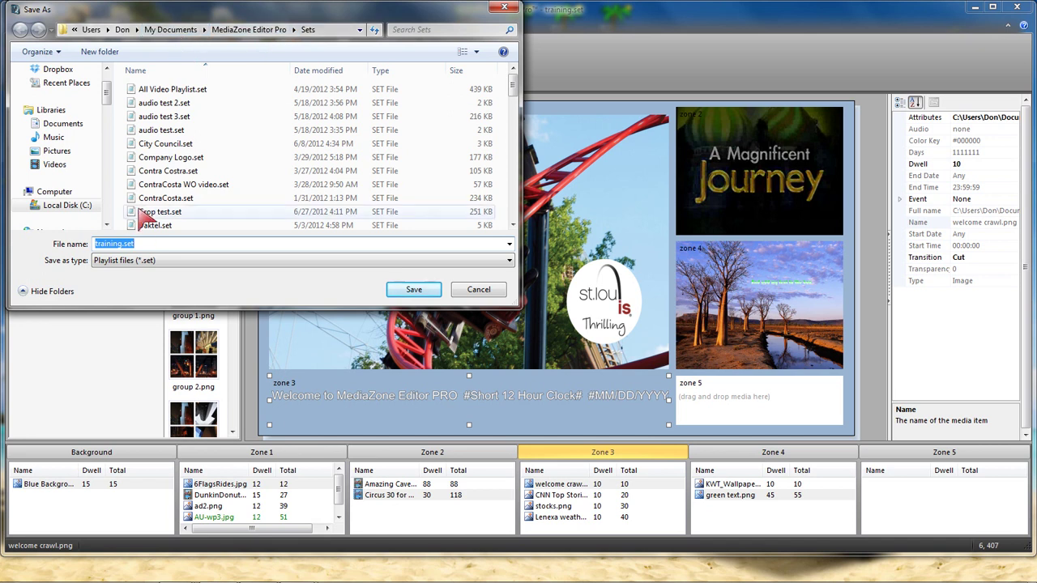
click(139, 246)
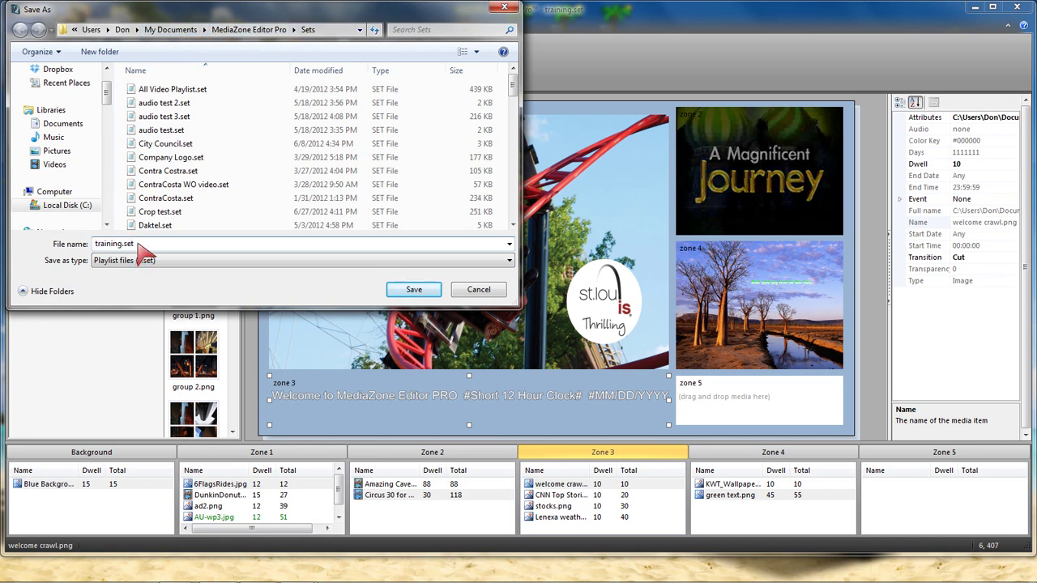
click(411, 290)
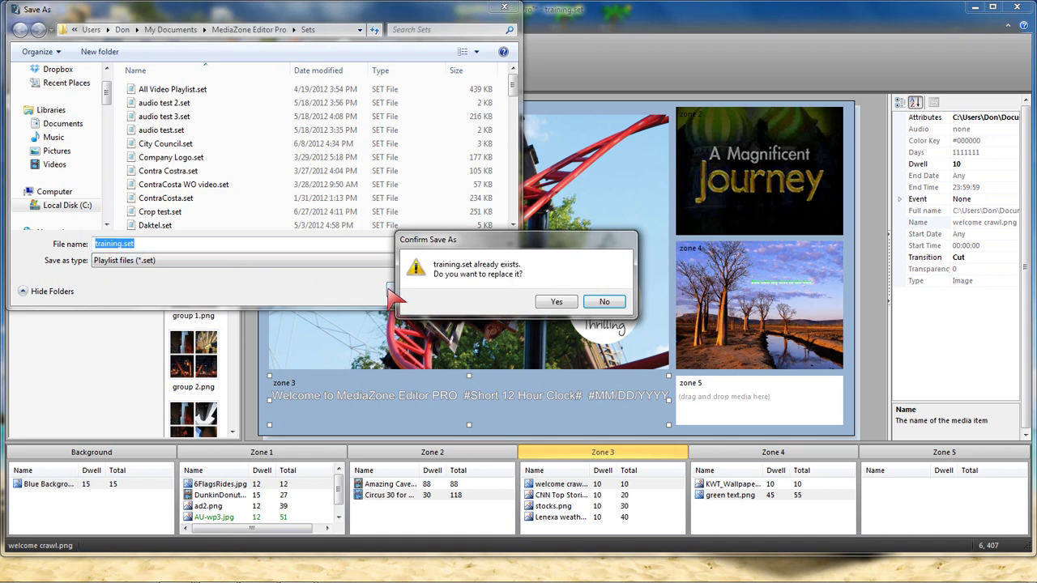
click(541, 305)
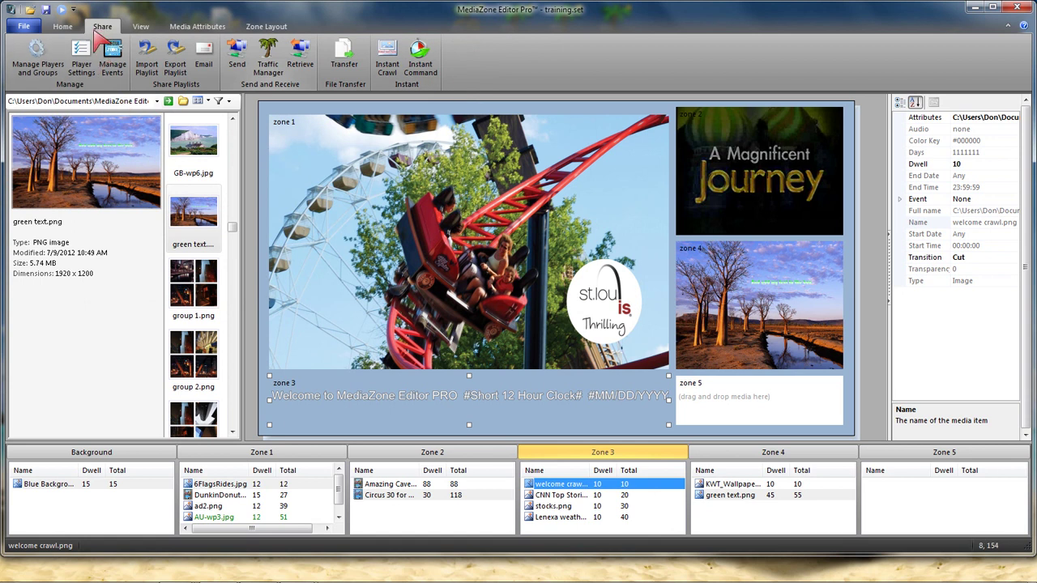
Add a new player with a name and IP address 192.168.1.171 on port 21, and verify its address
click(37, 68)
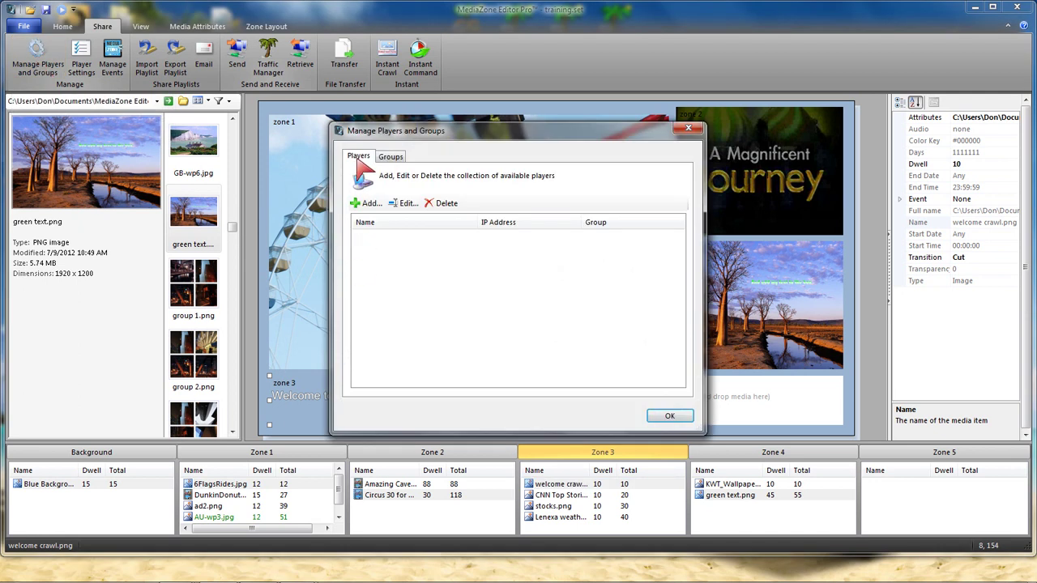
click(369, 203)
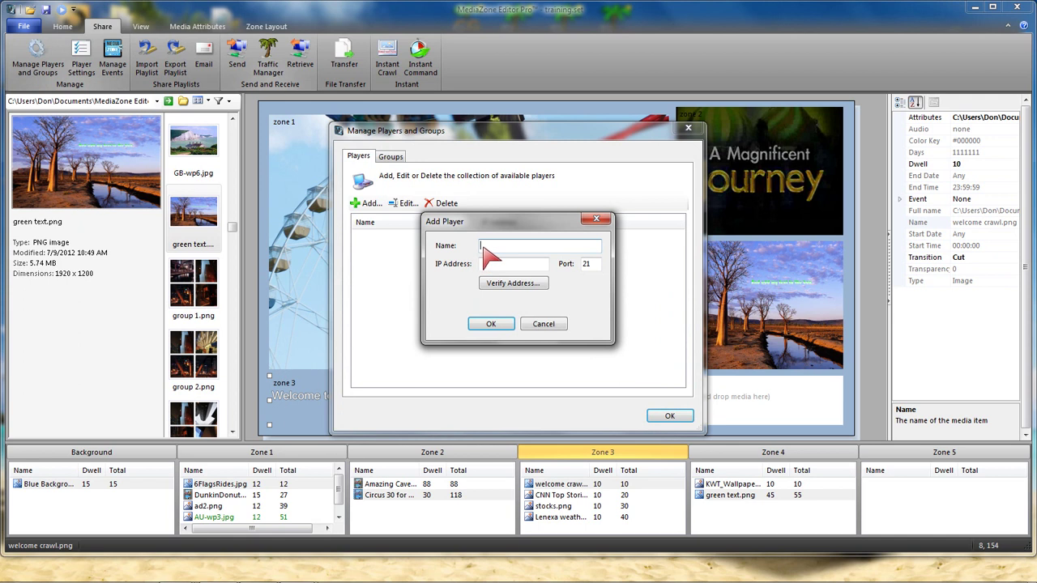
text(Don's Cube)
click(488, 267)
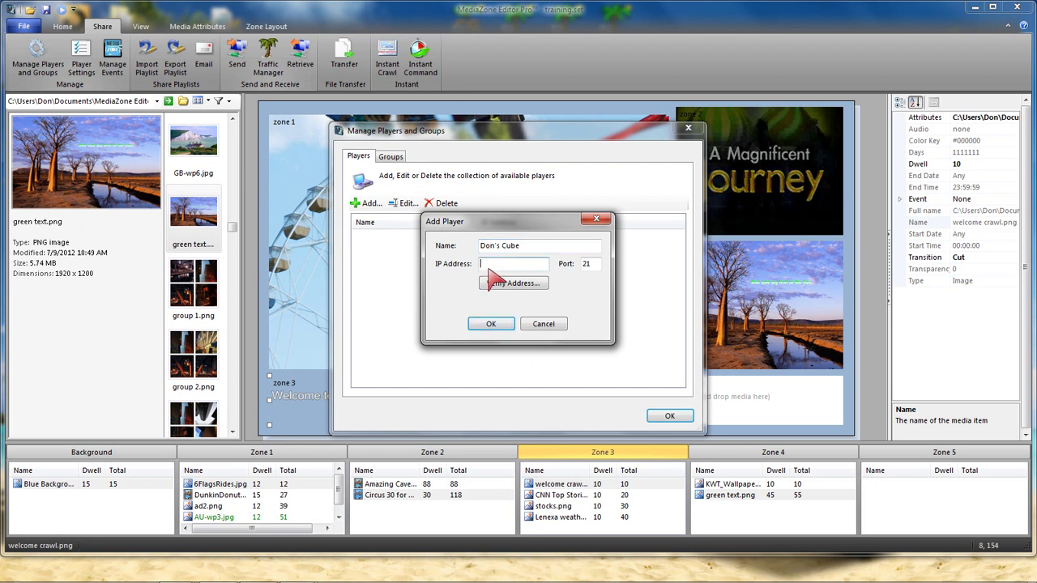
text(192.168.1.171)
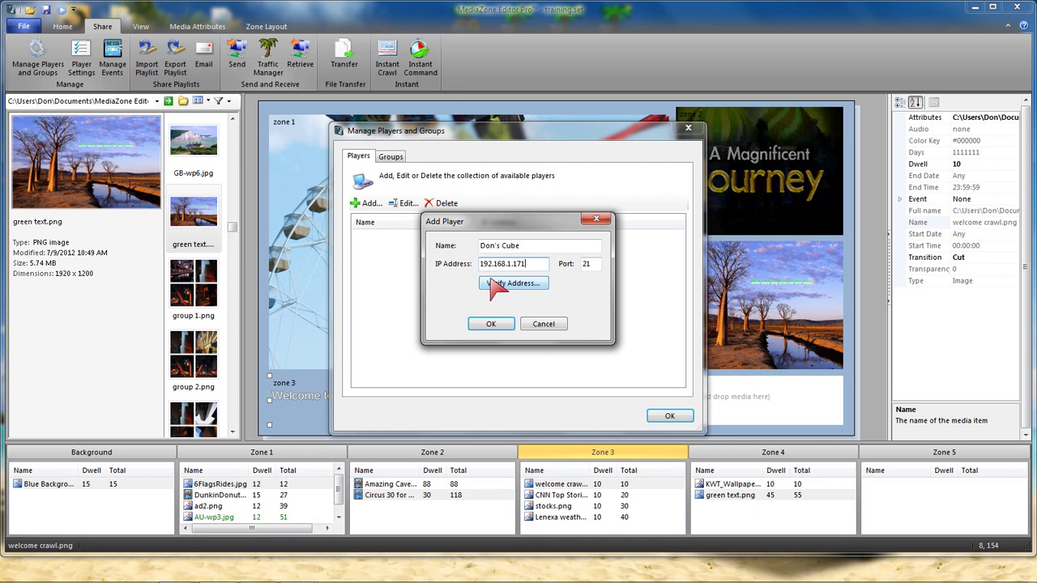
click(499, 285)
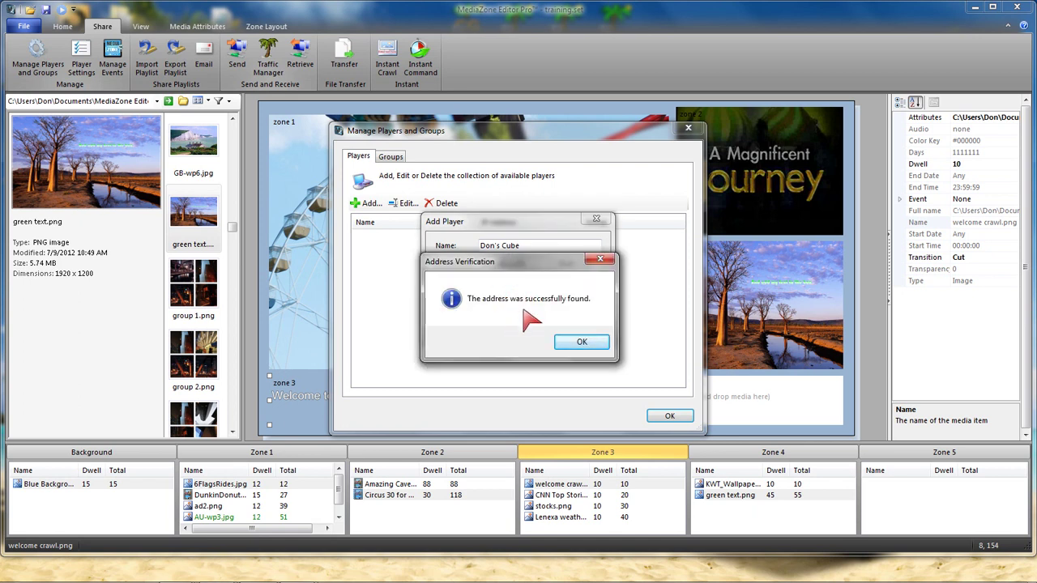
click(573, 344)
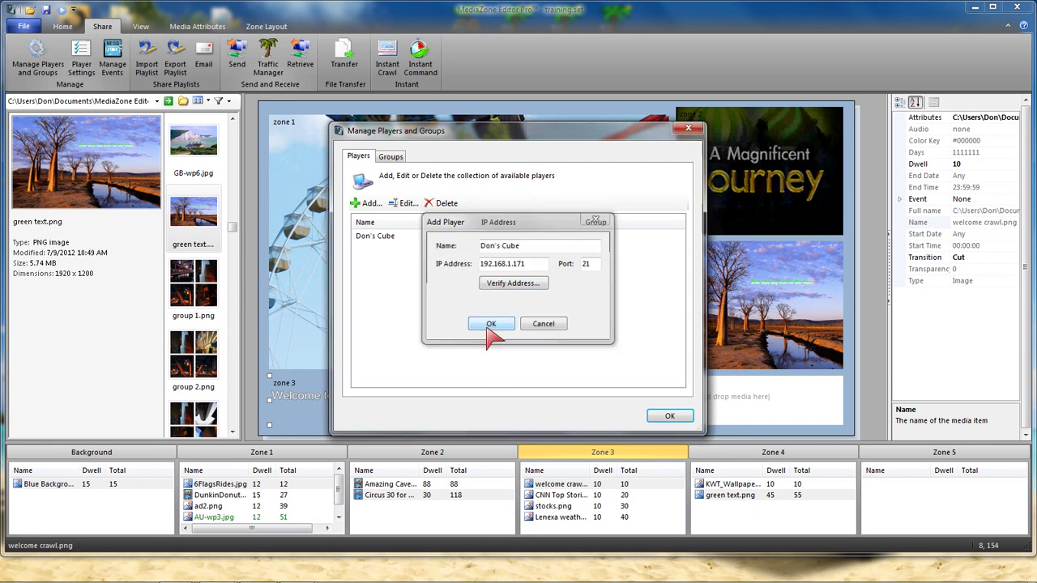
click(491, 323)
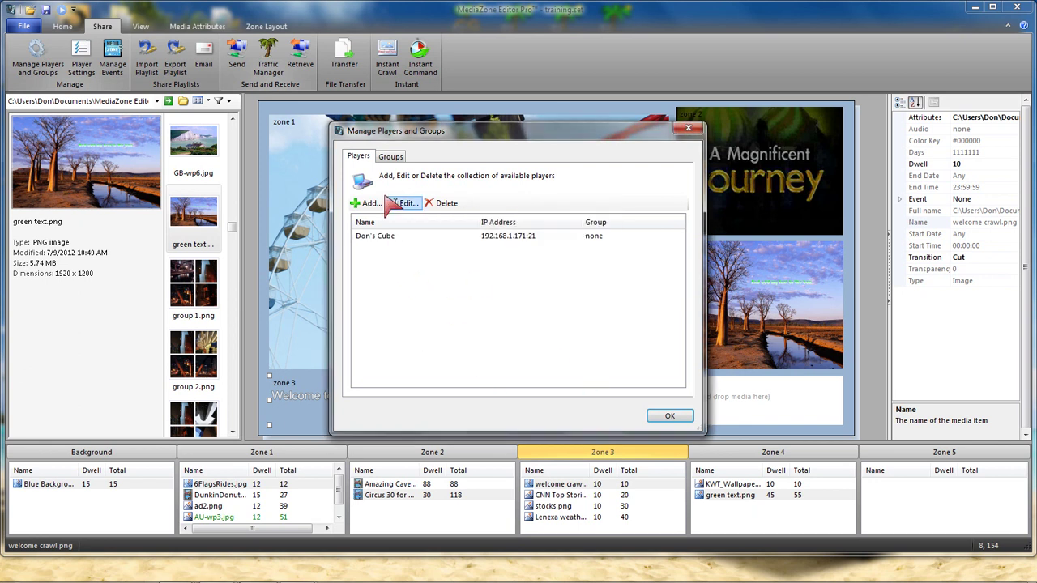
click(669, 415)
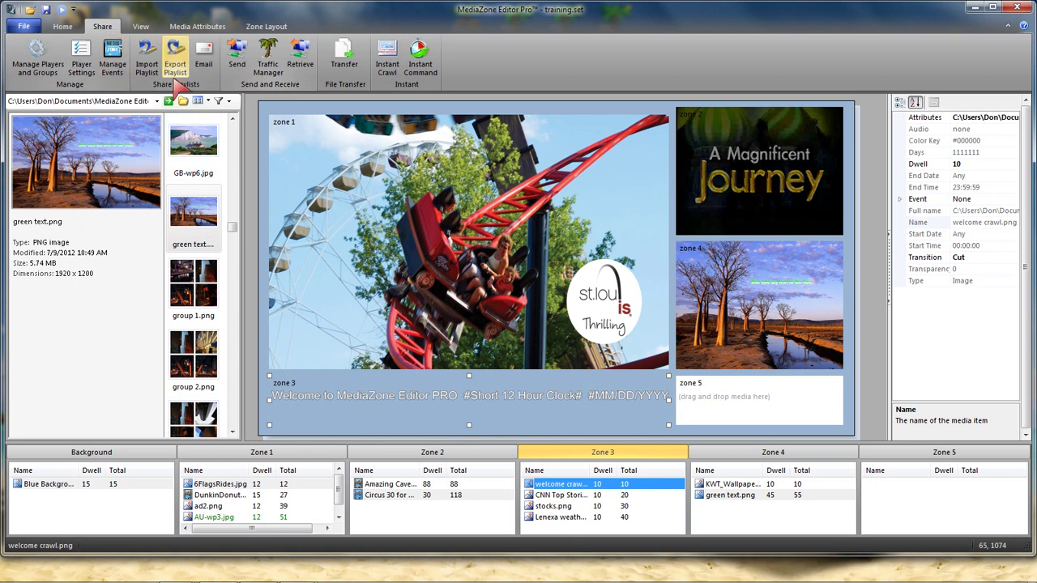
Start sending playlists to the newly added player, with training.set as the default playlist
click(238, 61)
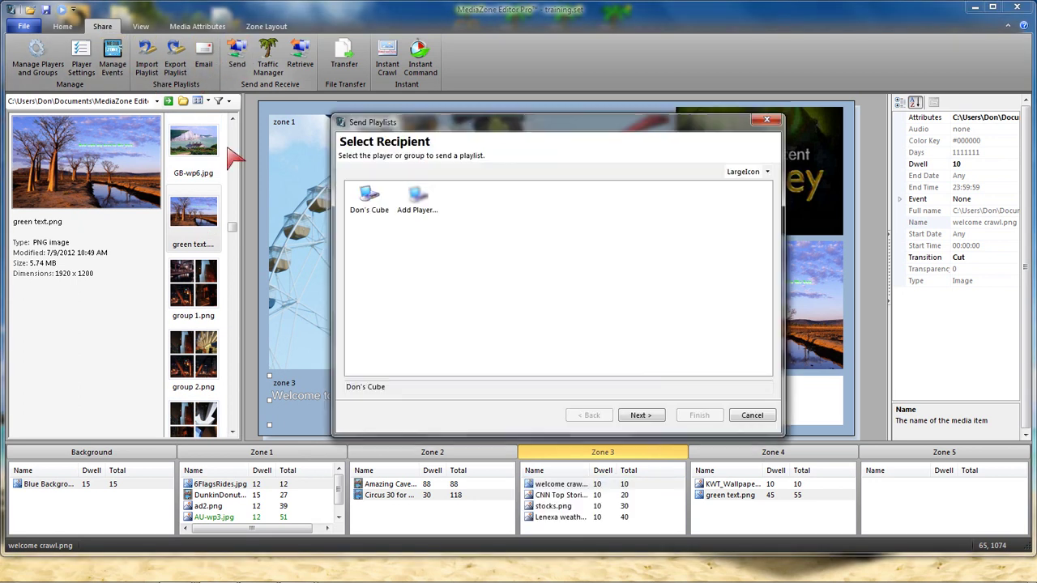
click(379, 212)
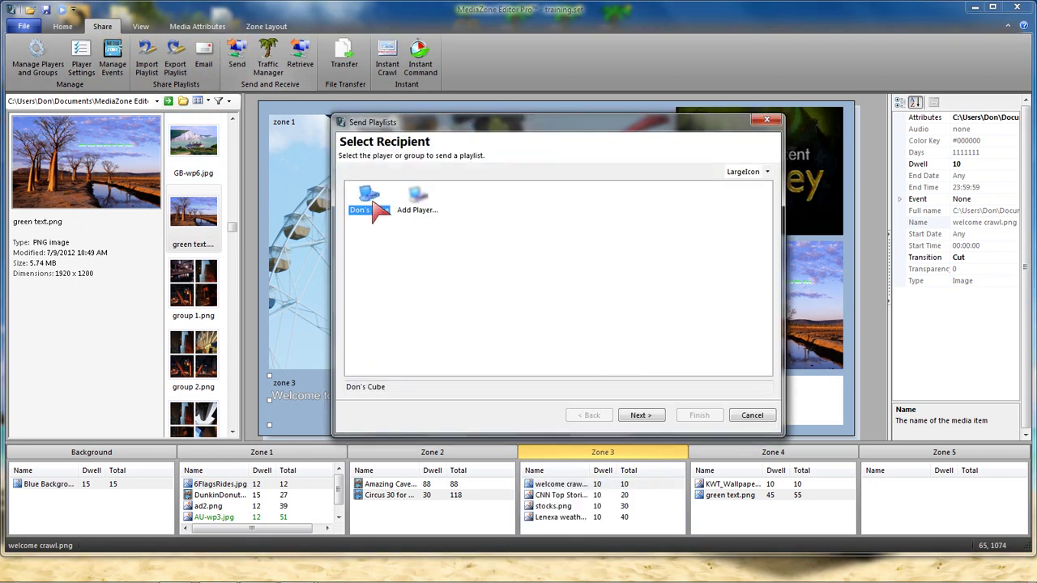
click(639, 416)
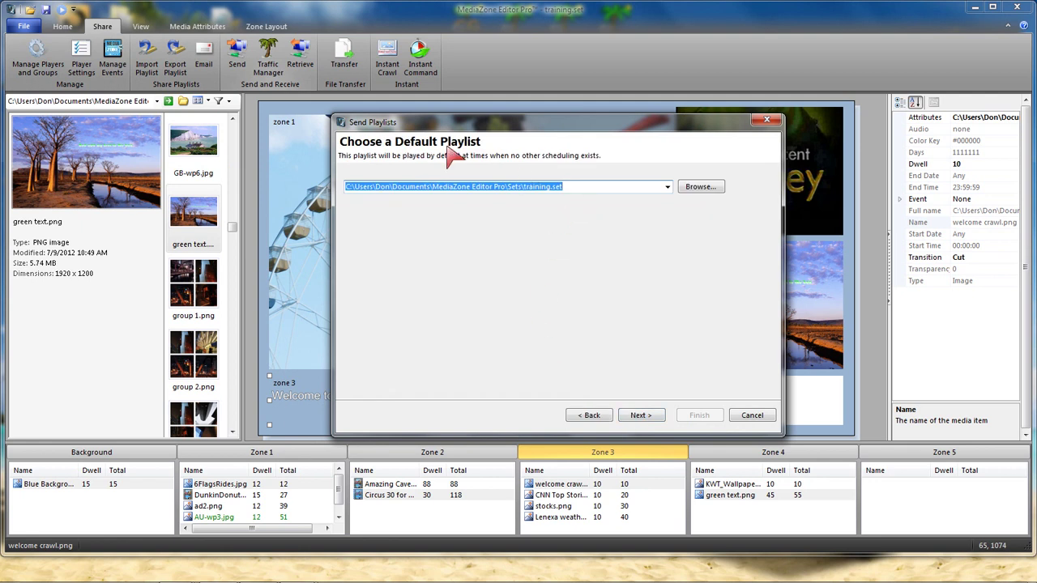
click(591, 189)
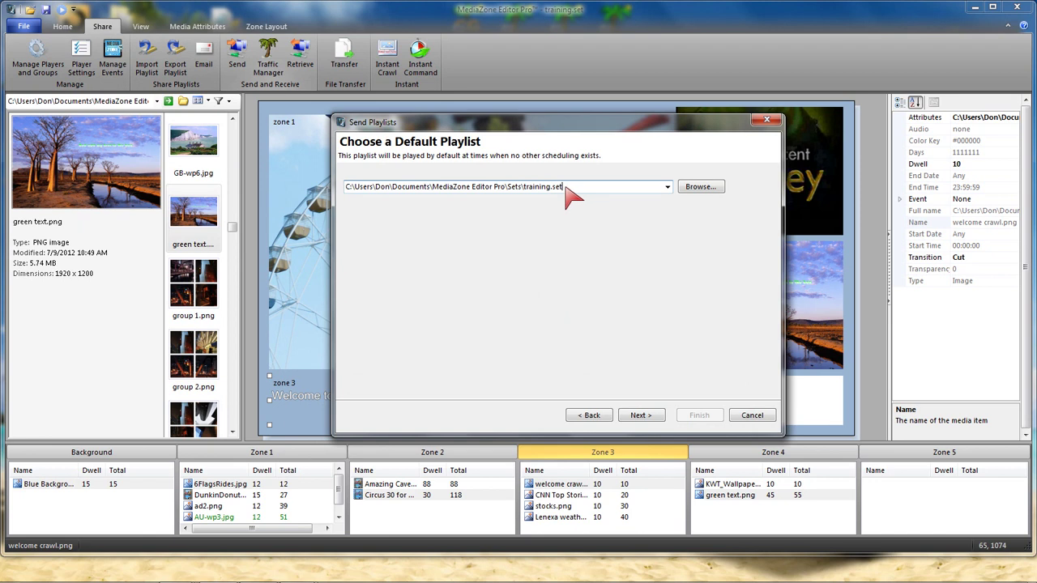
click(631, 417)
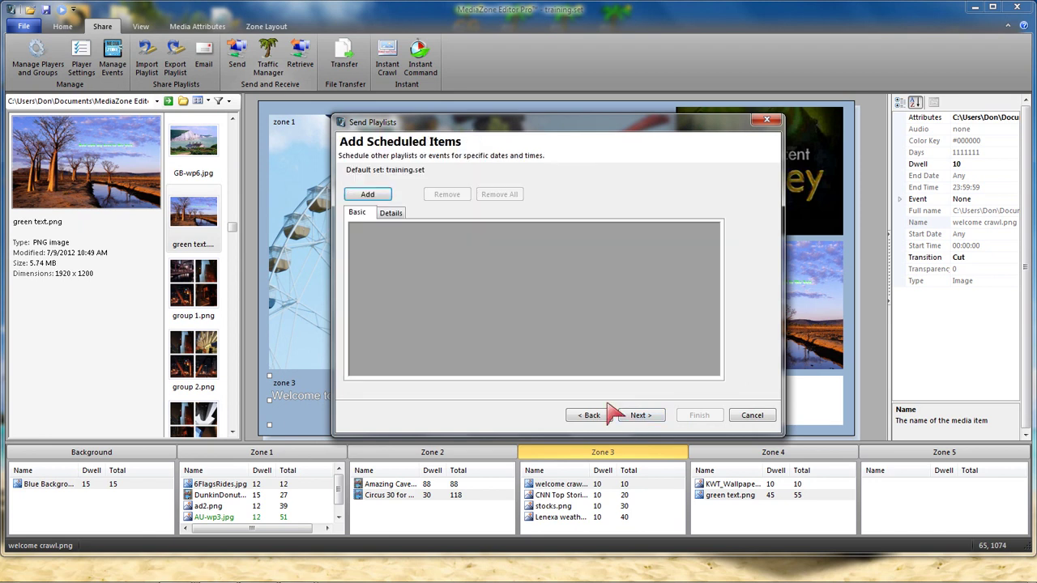
Schedule training.set for any date and time, and send all files to the player, comparing dates and overwriting only older ones
click(392, 213)
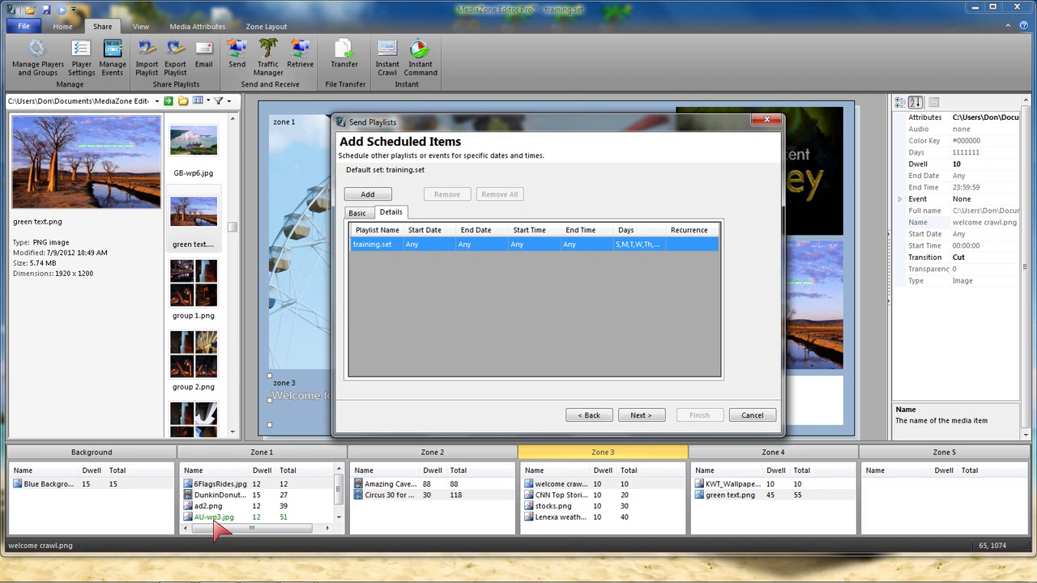
click(638, 414)
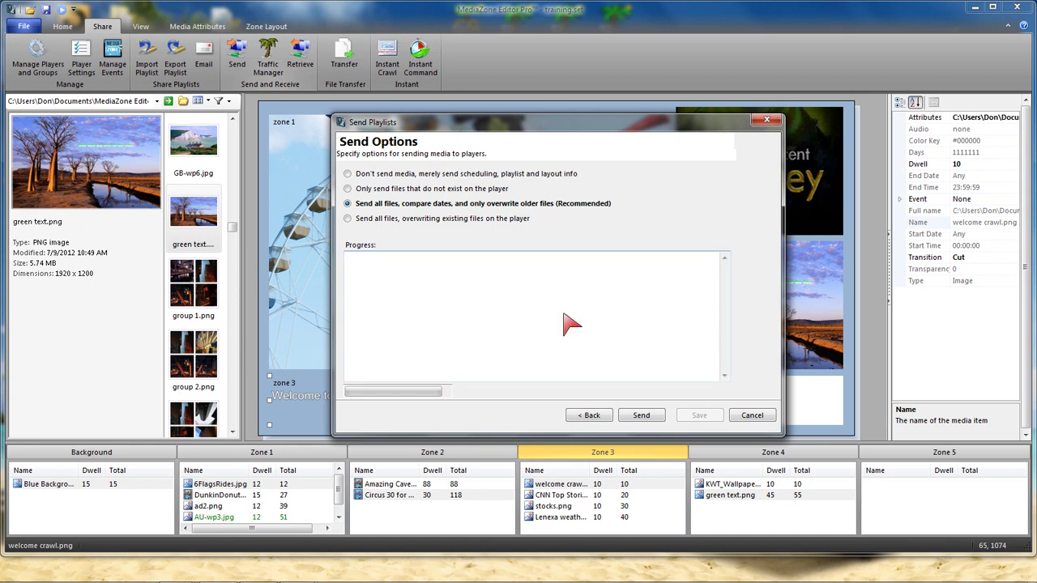
click(643, 416)
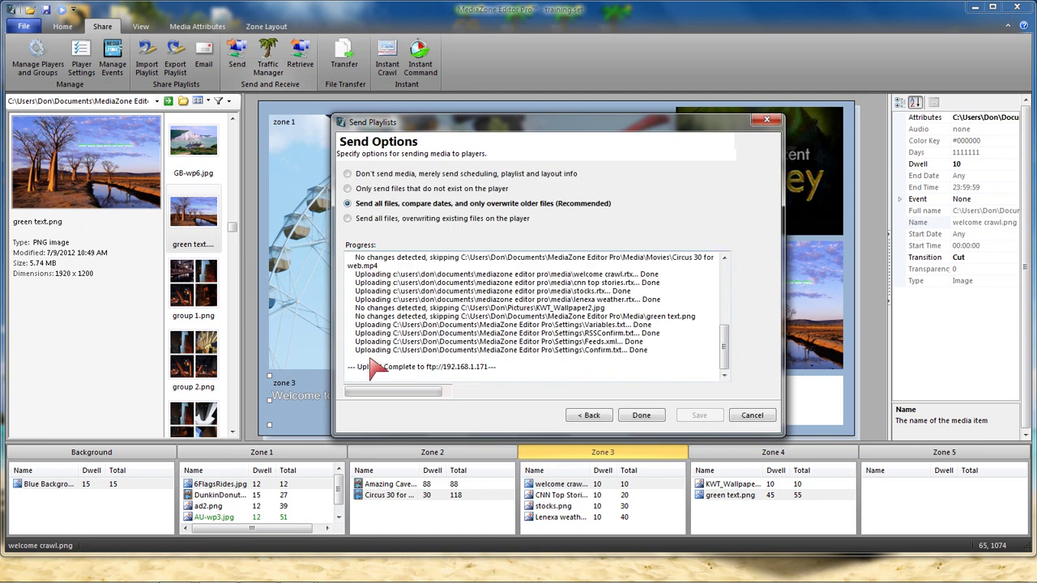
mouse_move(362, 373)
mouse_down()
mouse_move(504, 377)
mouse_move(379, 374)
mouse_up()
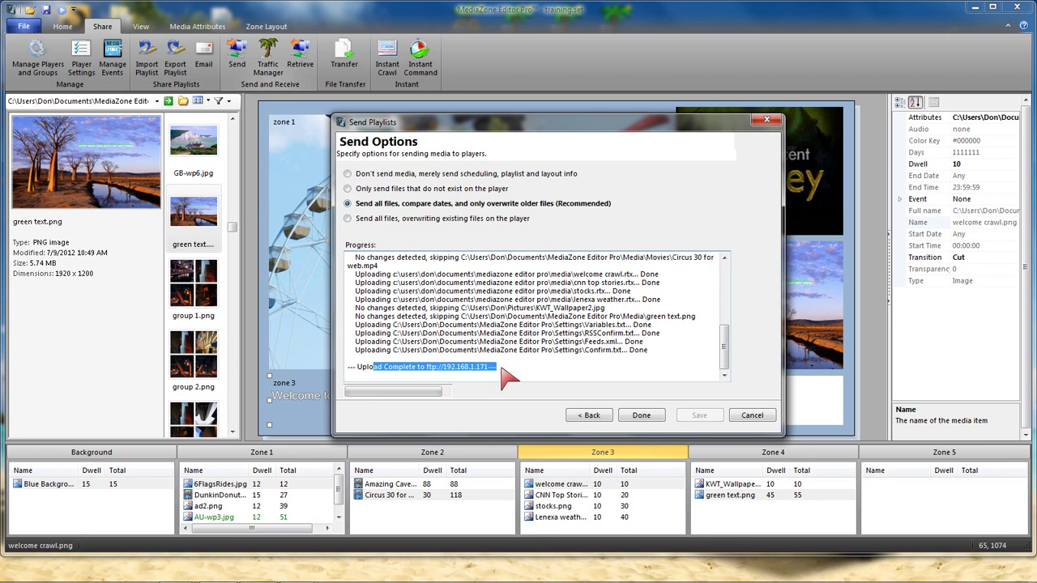
drag(499, 368, 402, 365)
click(640, 415)
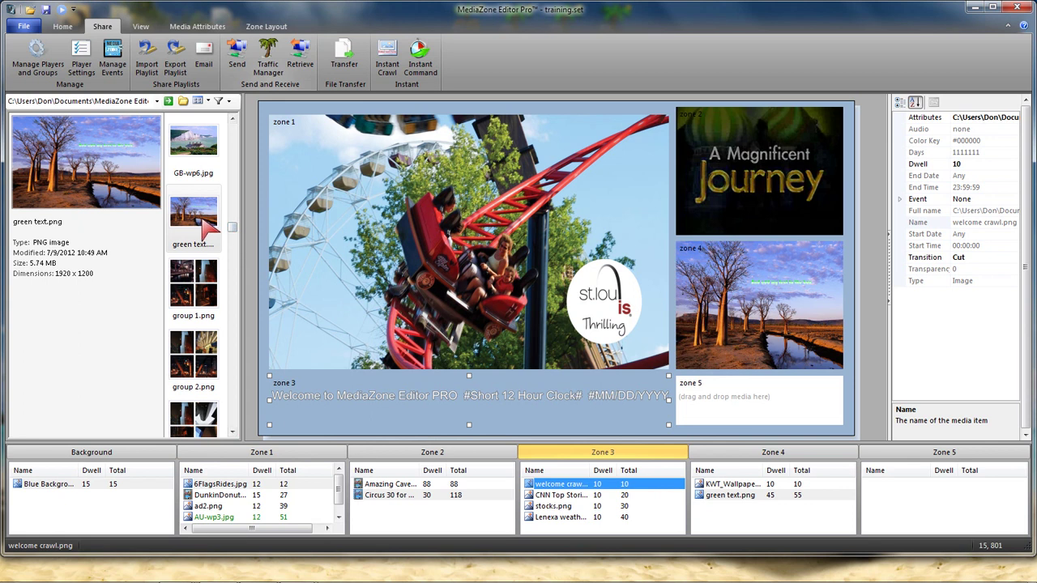
Add green text.png to zone 2 and solutions1.png and solutions2.png to zone 4, and save the playlist
click(202, 217)
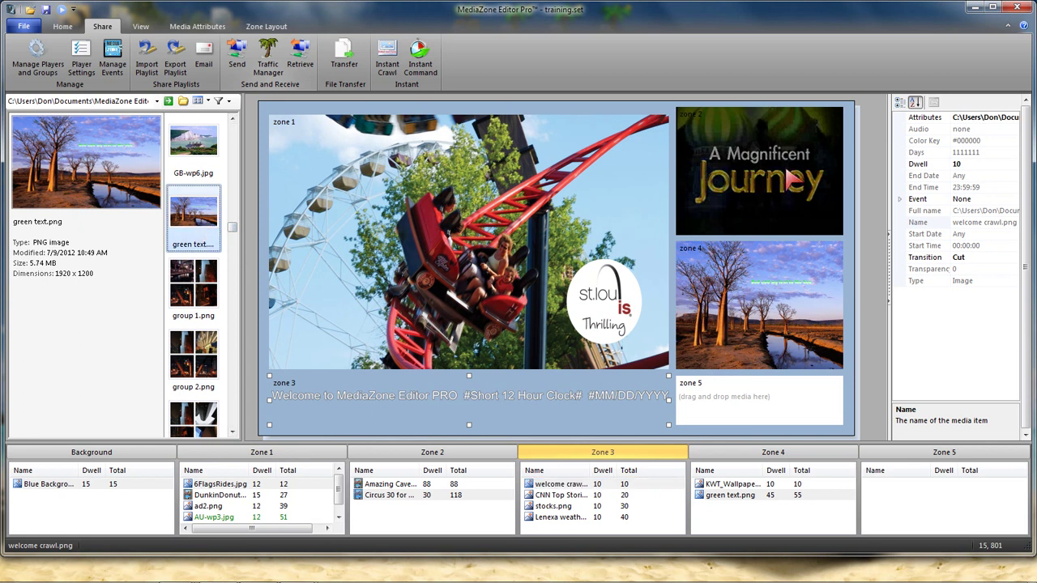
drag(790, 180, 790, 180)
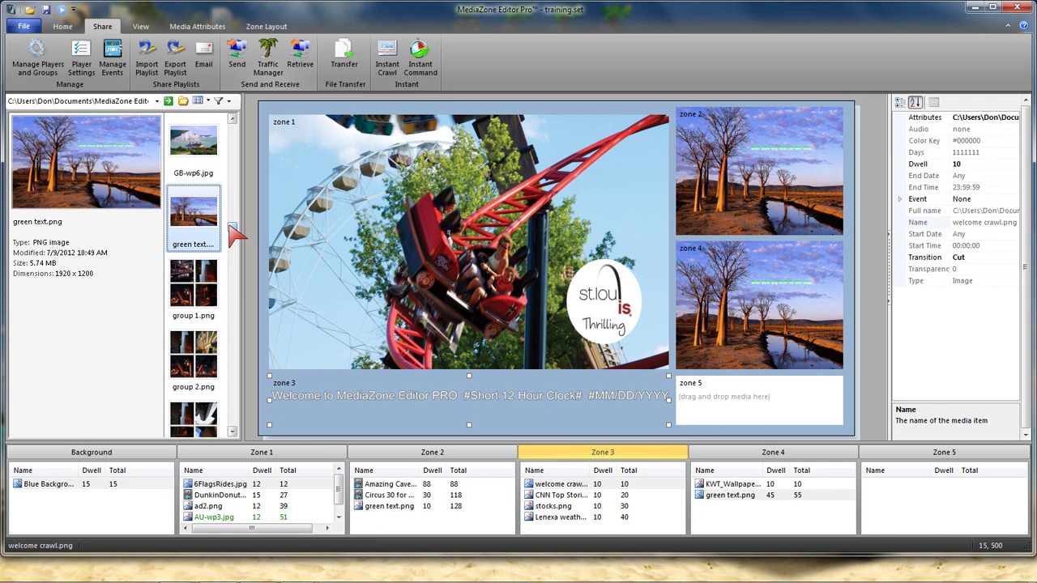
drag(232, 229, 225, 324)
drag(215, 360, 729, 334)
click(193, 426)
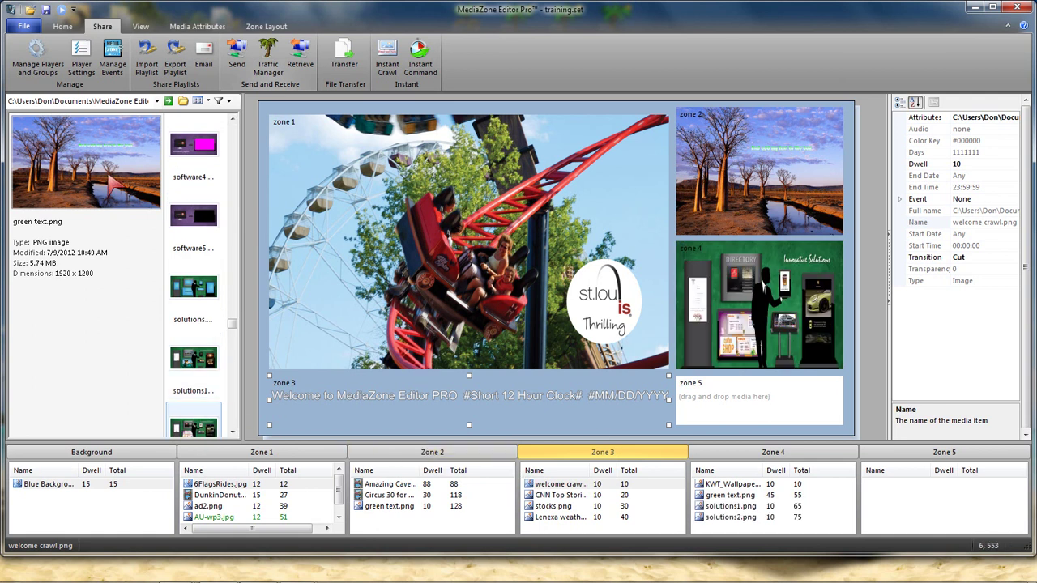
click(24, 26)
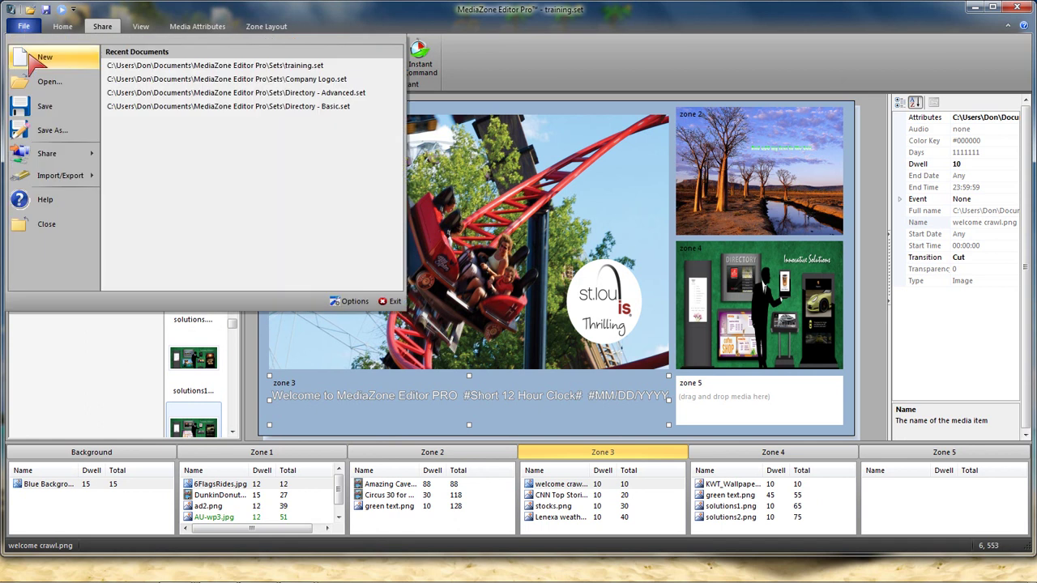
click(43, 108)
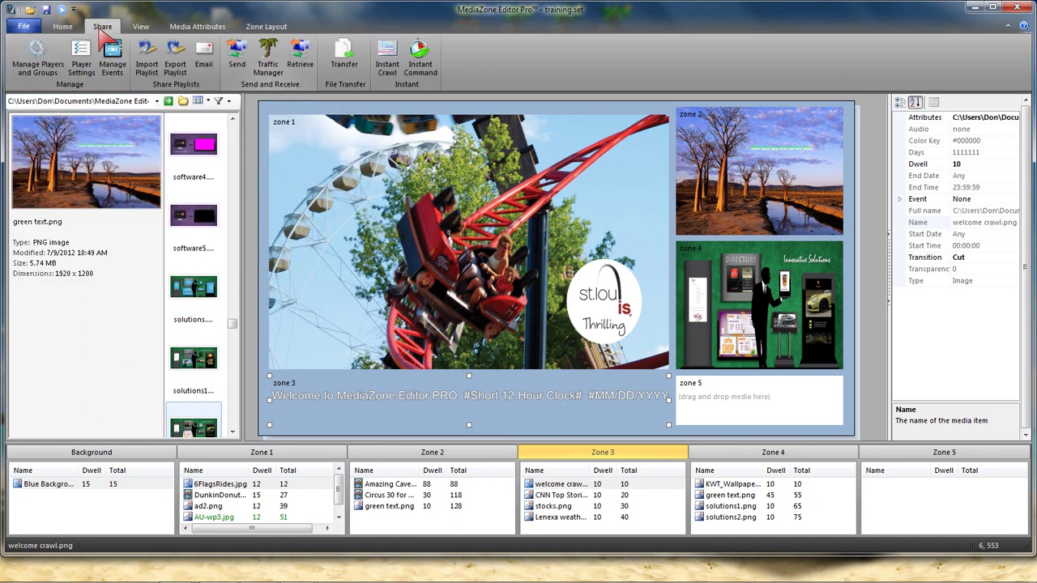
Resend the updated training.set to the same player without changing the schedule, overwriting only older files
click(238, 63)
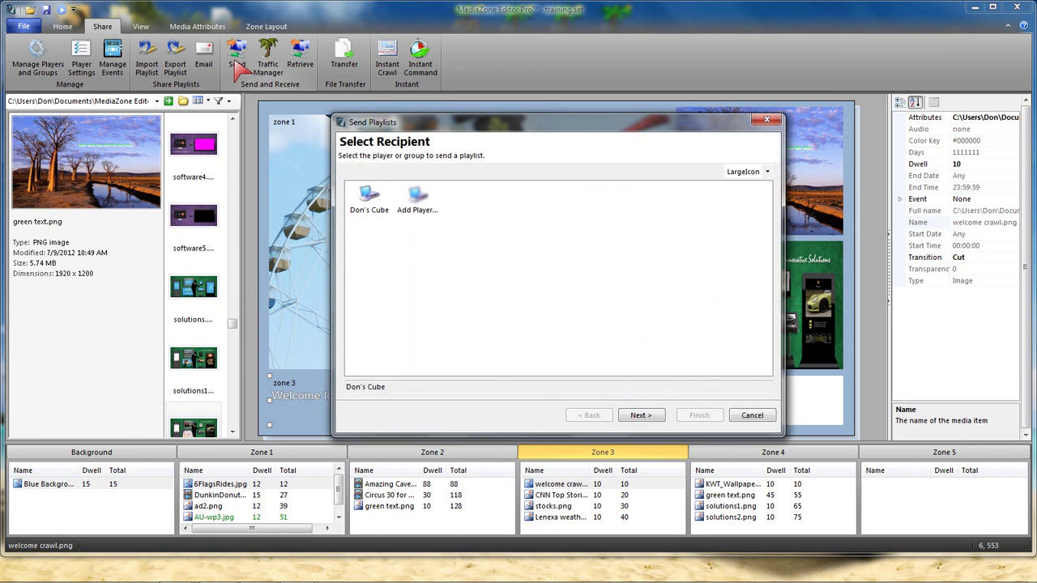
click(366, 198)
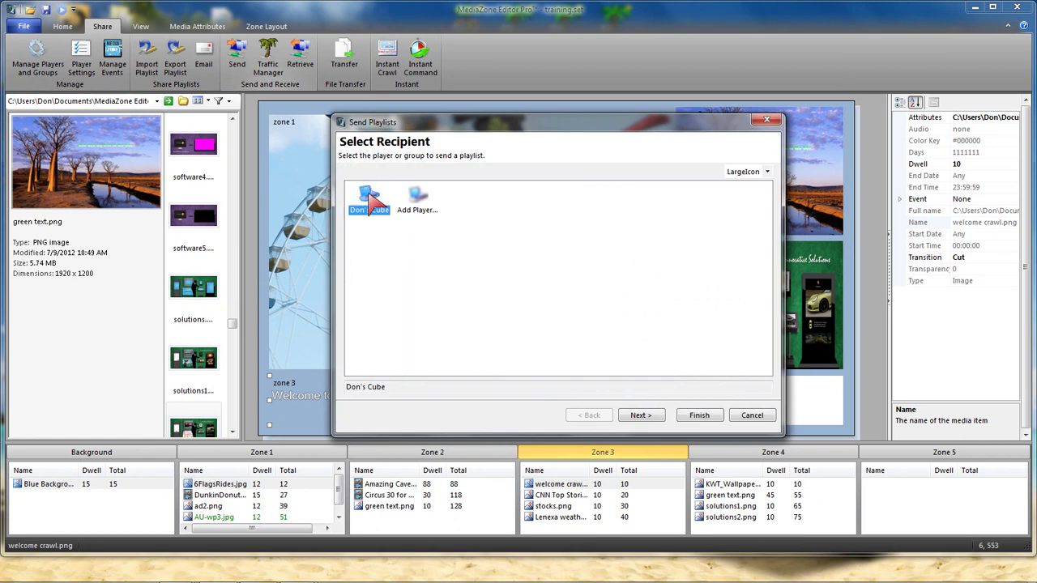
click(640, 416)
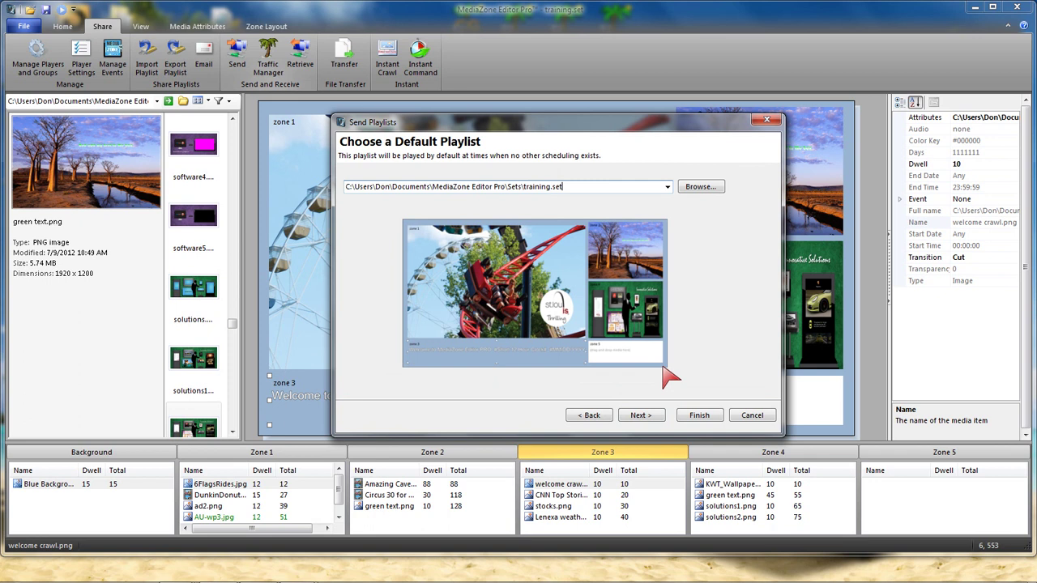
click(697, 418)
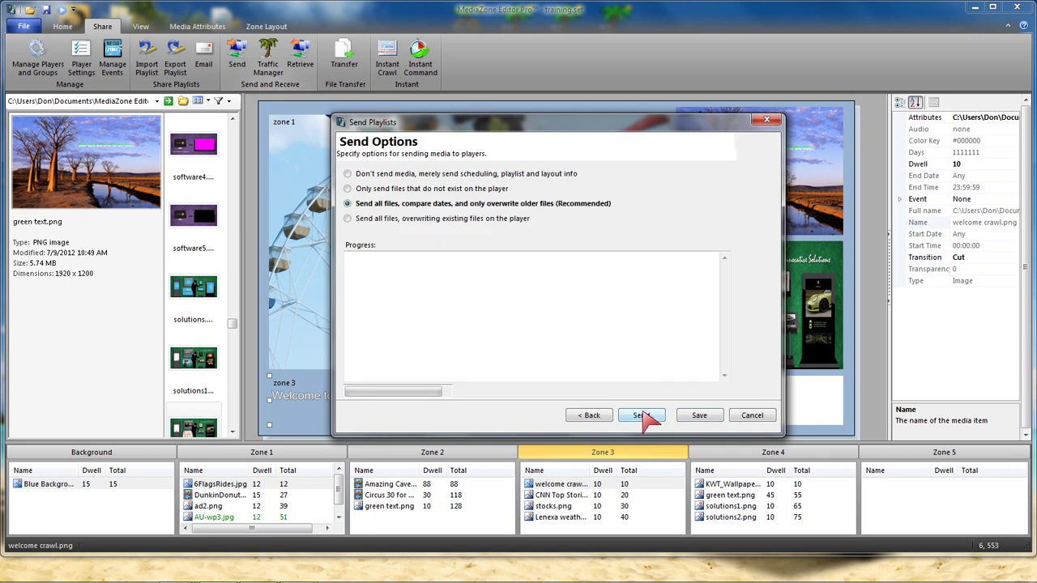
click(642, 416)
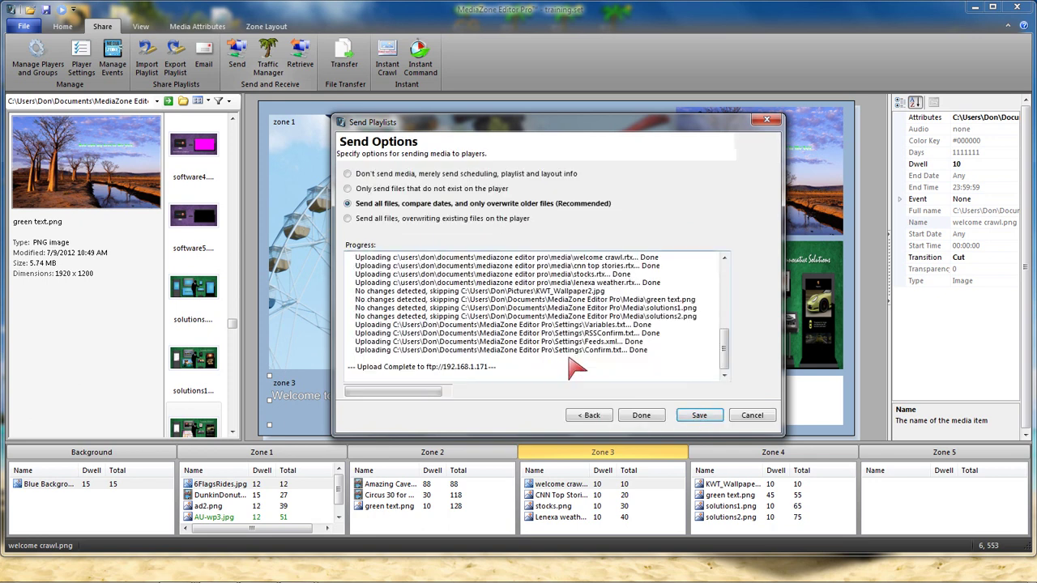